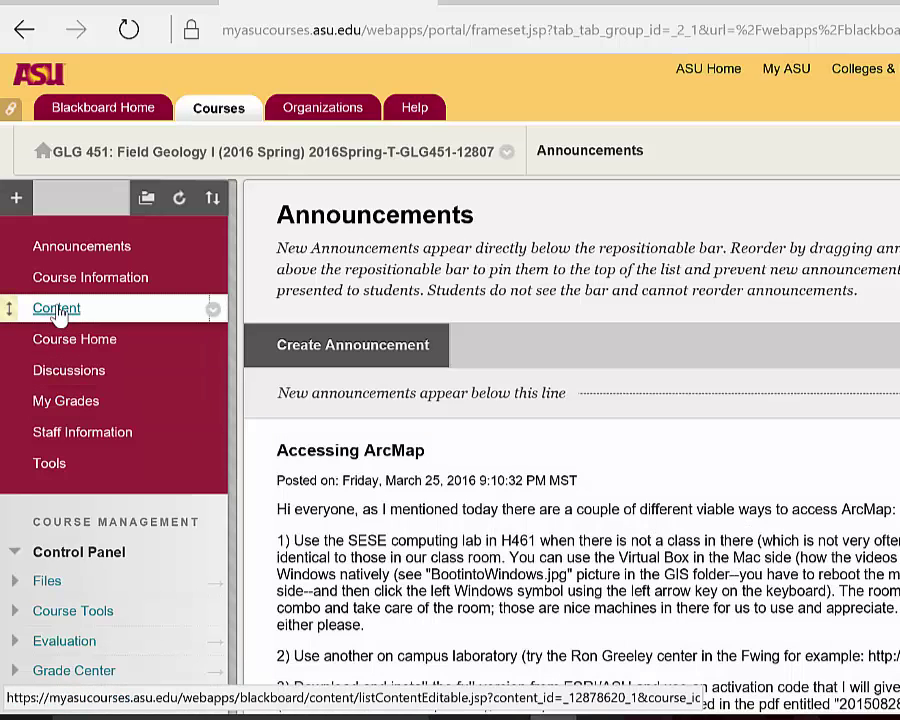
- Go to the course's GIS content folder in Blackboard and follow the 'link to MAPS' Google Drive link
click(57, 311)
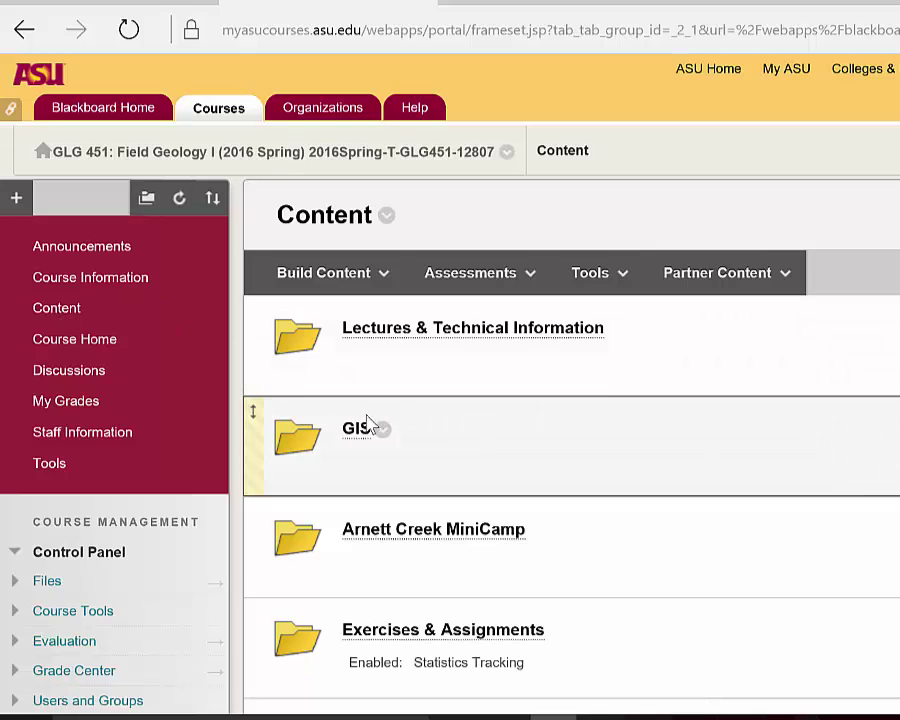
click(356, 436)
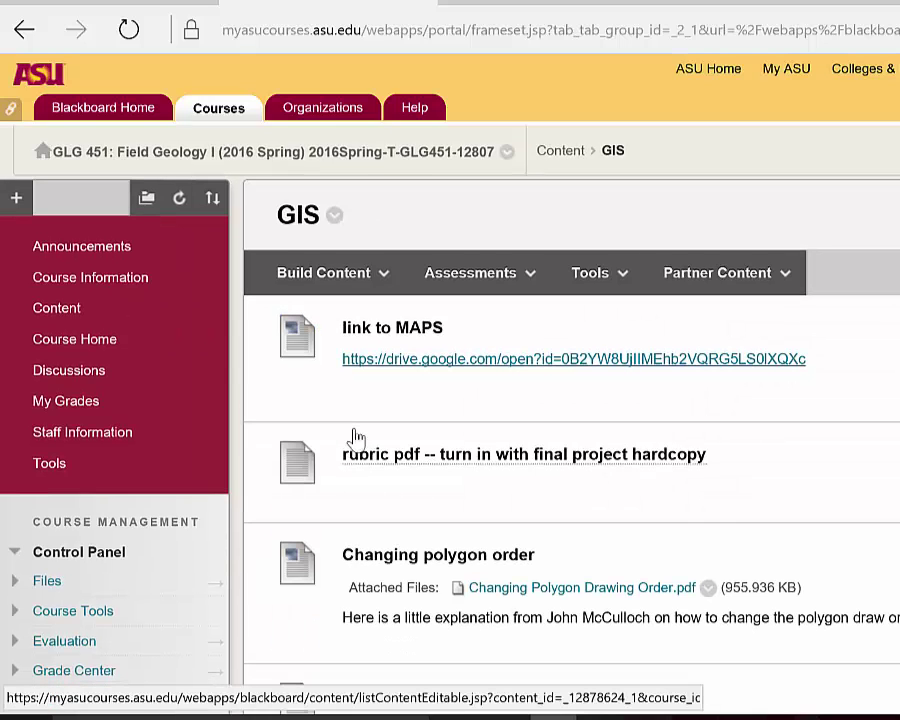
click(597, 368)
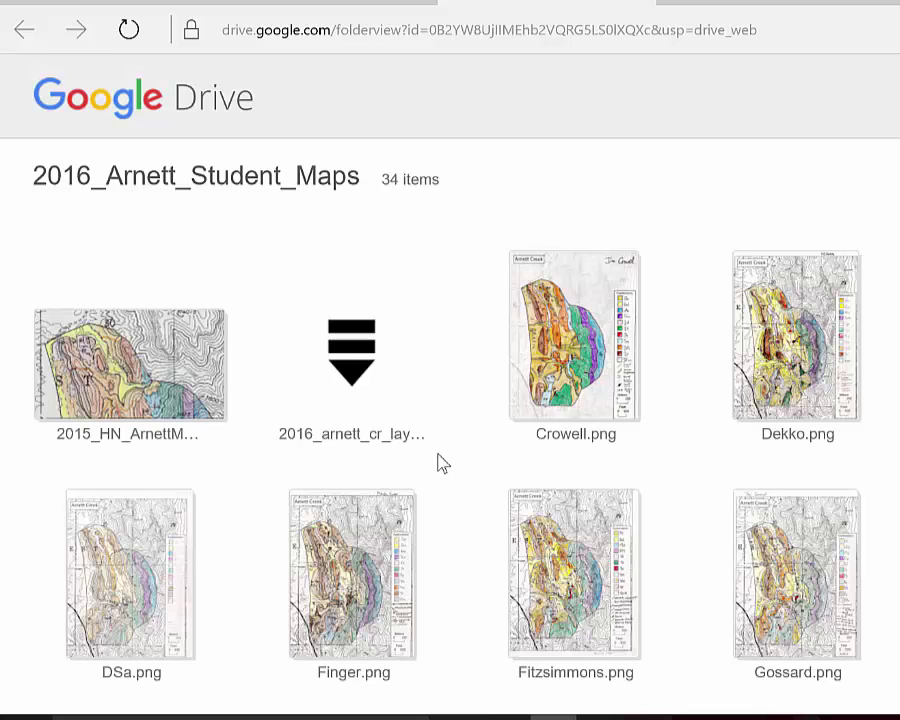
- Download 2016_arnett_cr_layers.zip (143M) from Google Drive despite the virus-scan warning
click(361, 370)
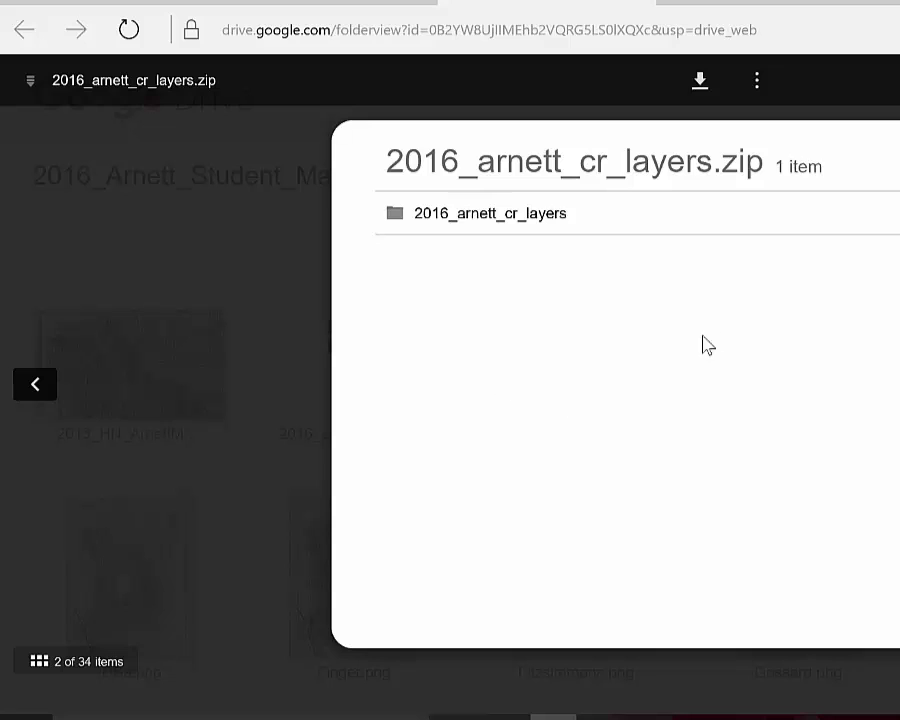
click(701, 82)
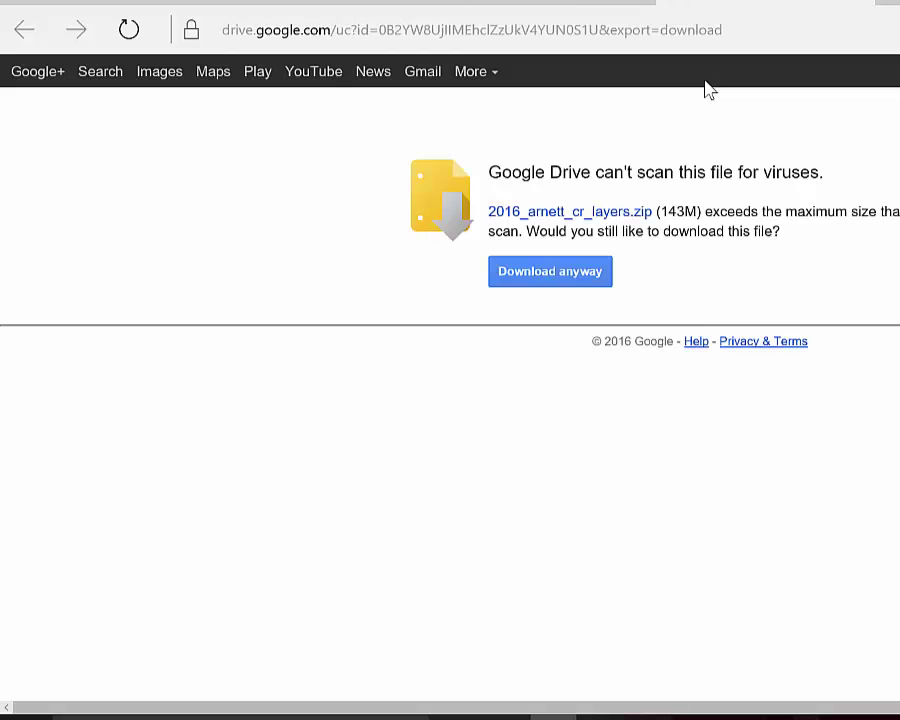
click(556, 276)
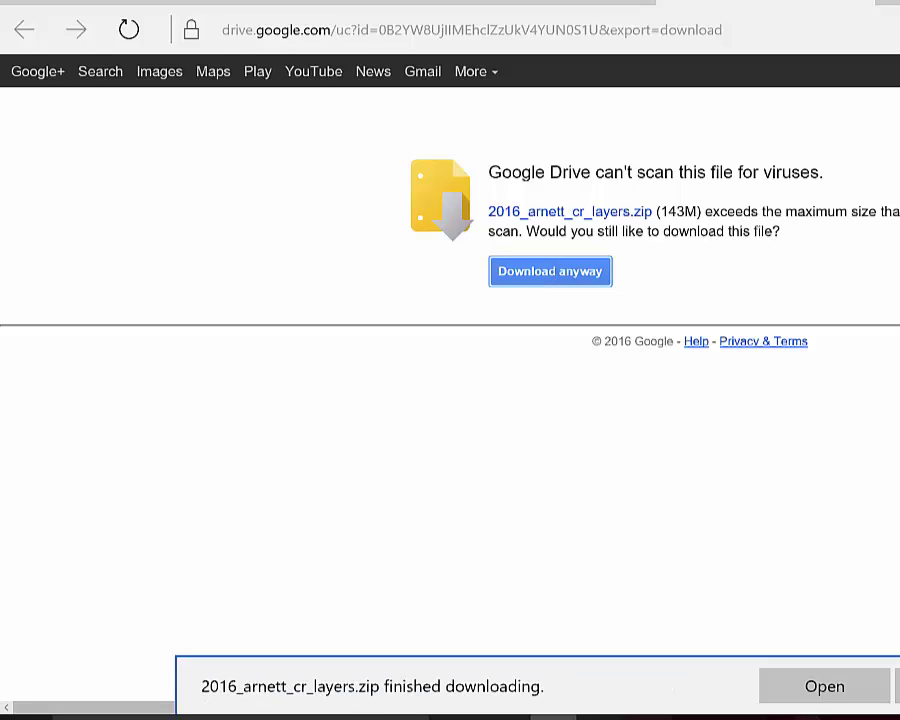
click(861, 2)
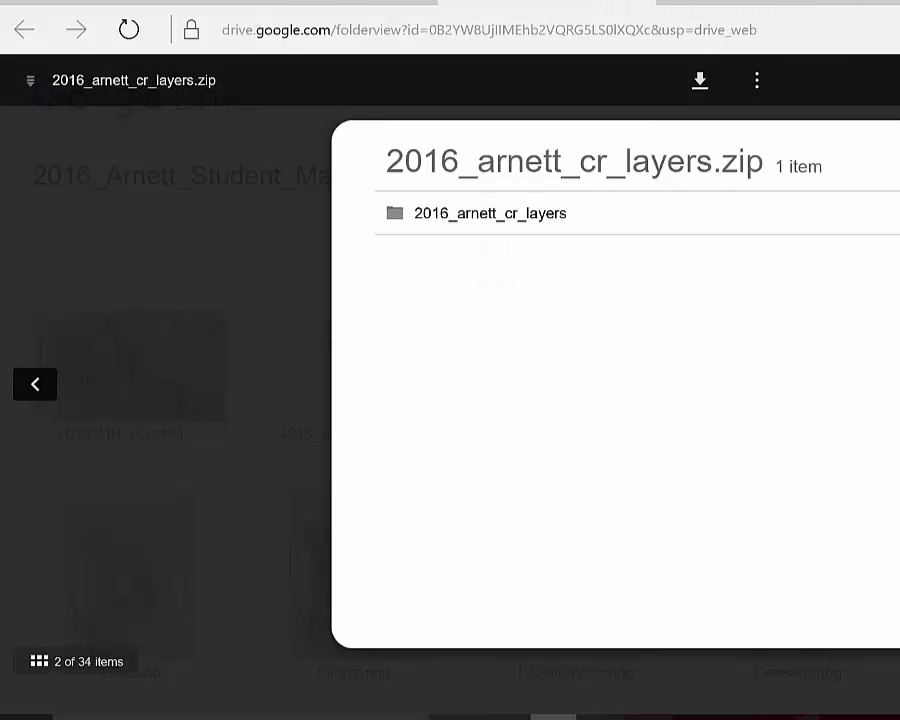
- Close the zip preview and preview the 2015_HN_ArnettMapping.png image to download it
key(Escape)
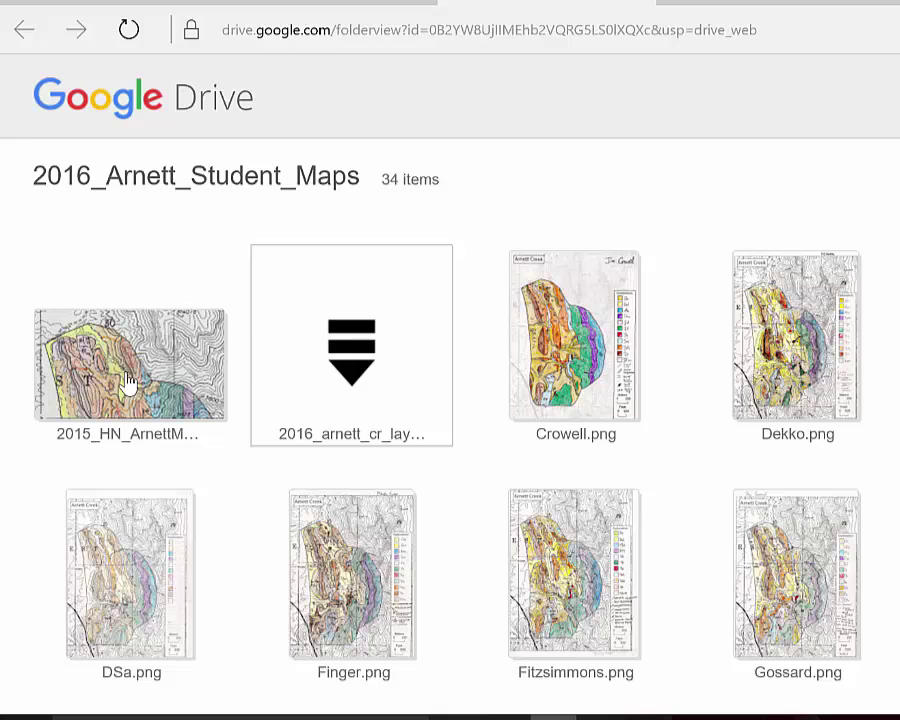
scroll(129, 381, down, 1)
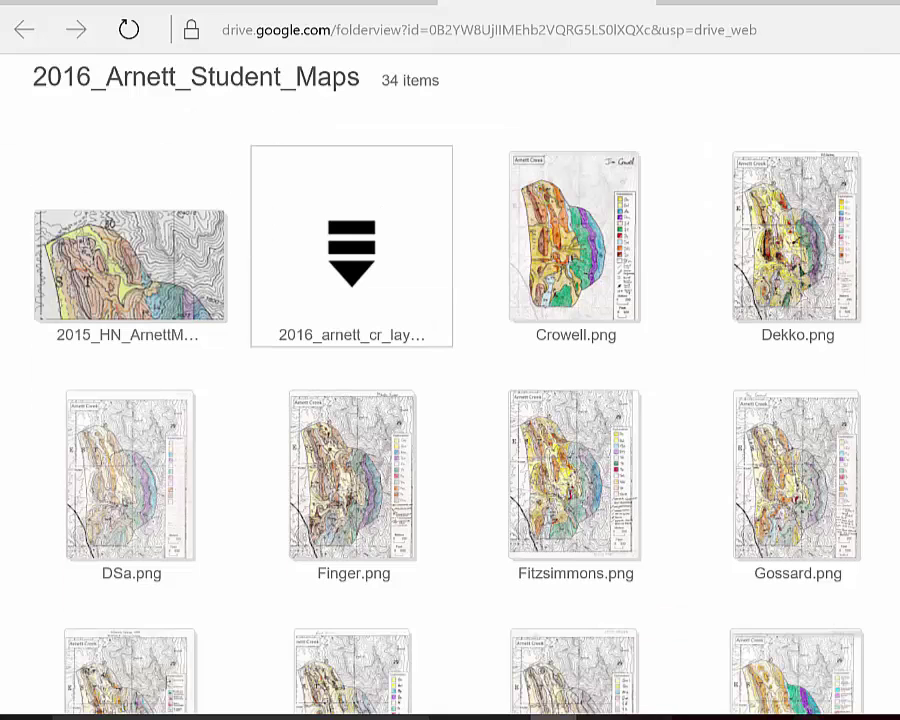
scroll(857, 605, down, 7)
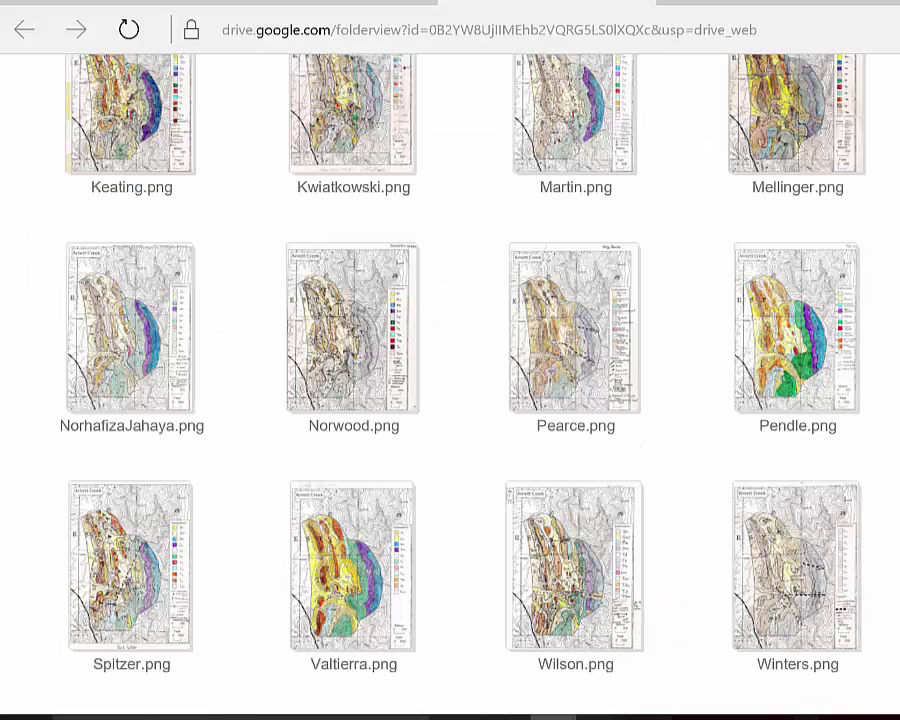
scroll(260, 343, up, 8)
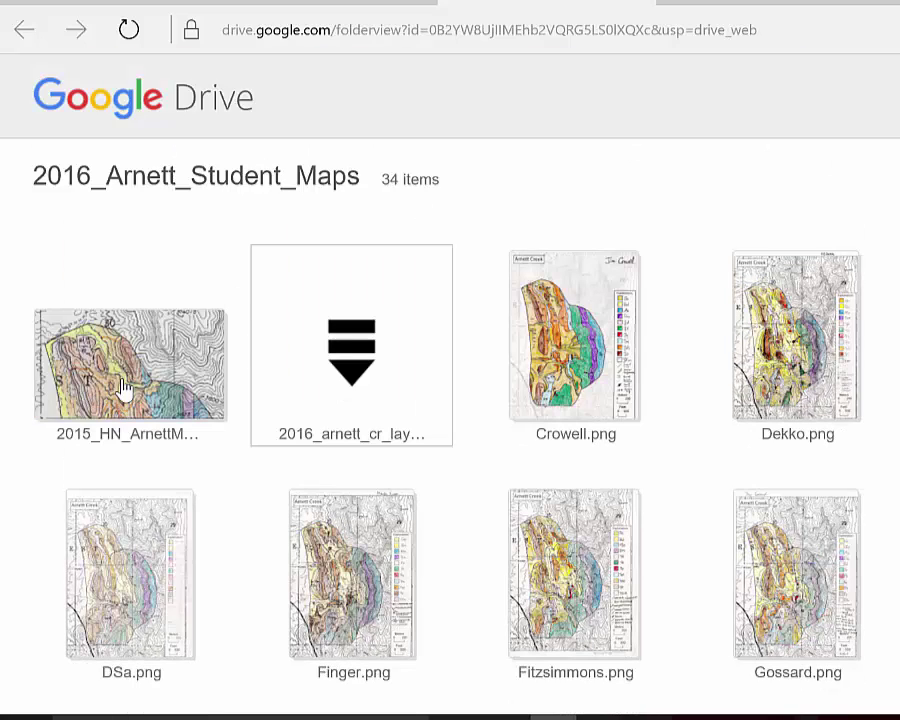
click(123, 388)
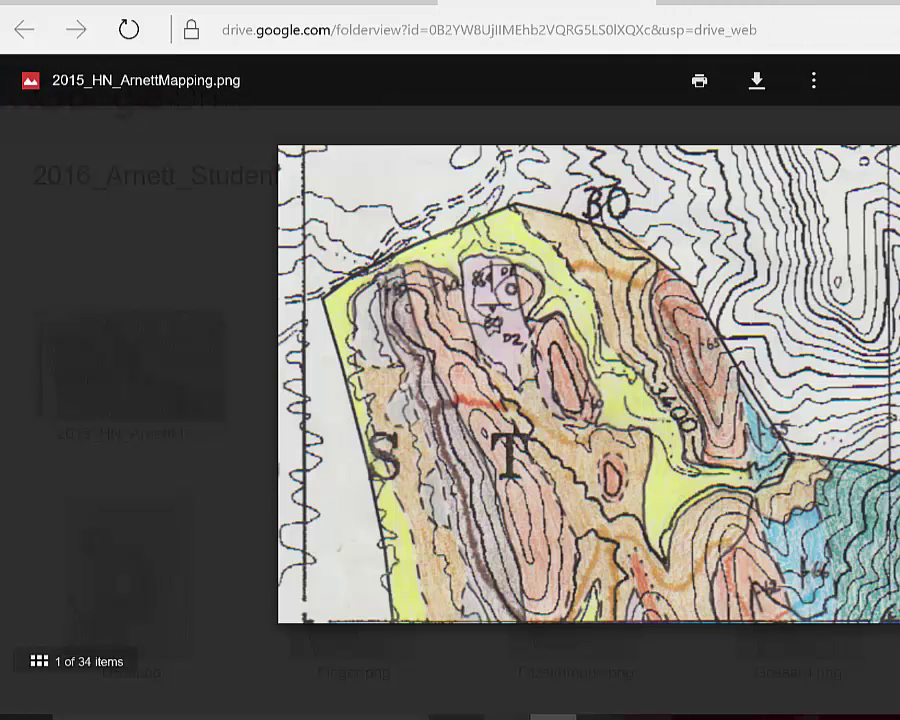
- Move the two downloaded Arnett files from Downloads to the Desktop
key(super+e)
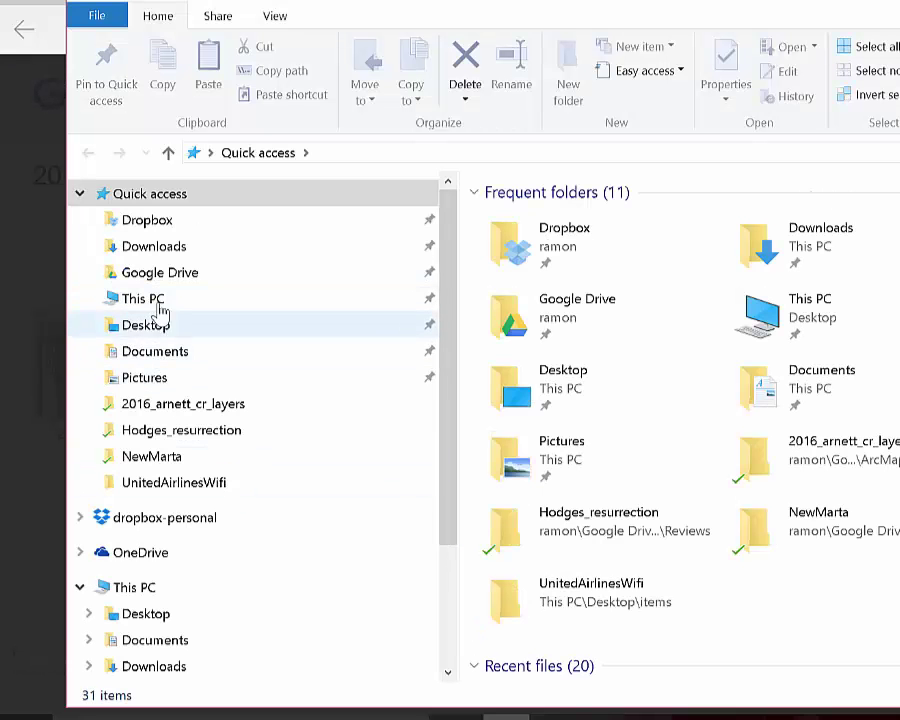
click(173, 247)
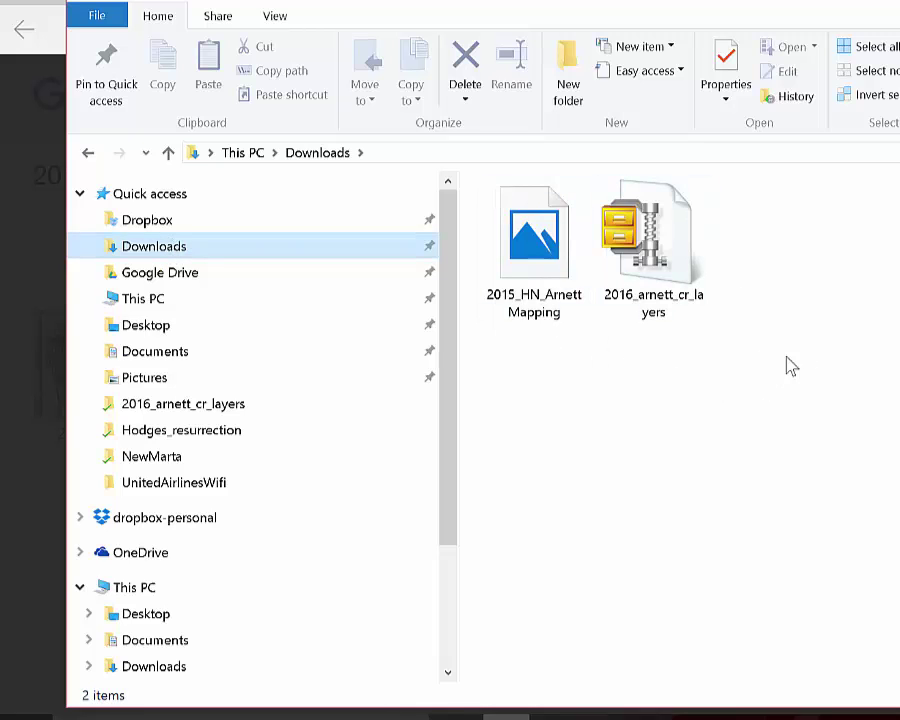
drag(797, 341, 500, 215)
right_click(552, 238)
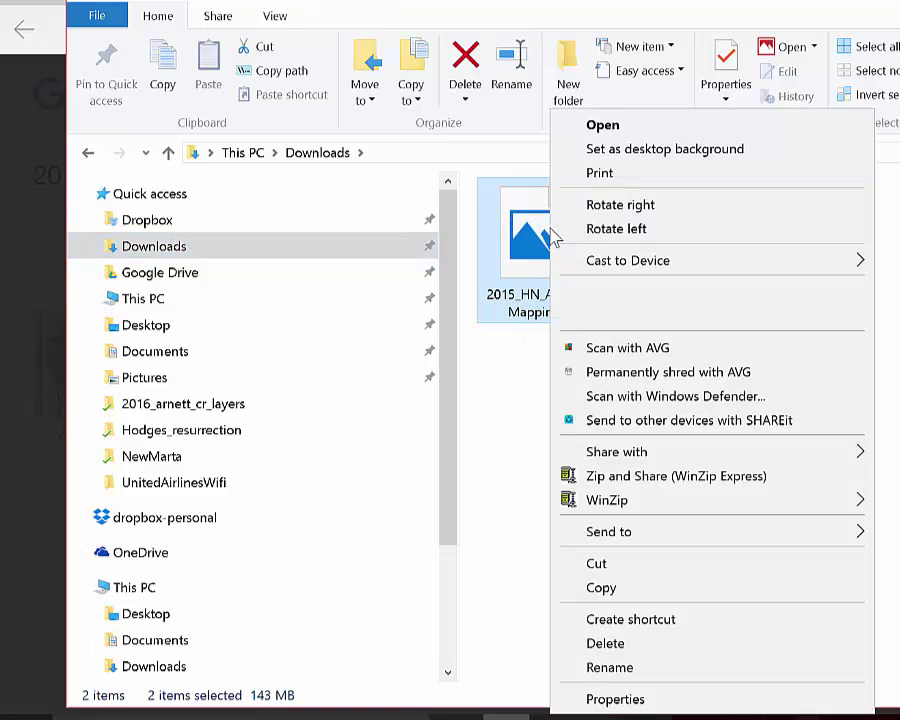
click(627, 570)
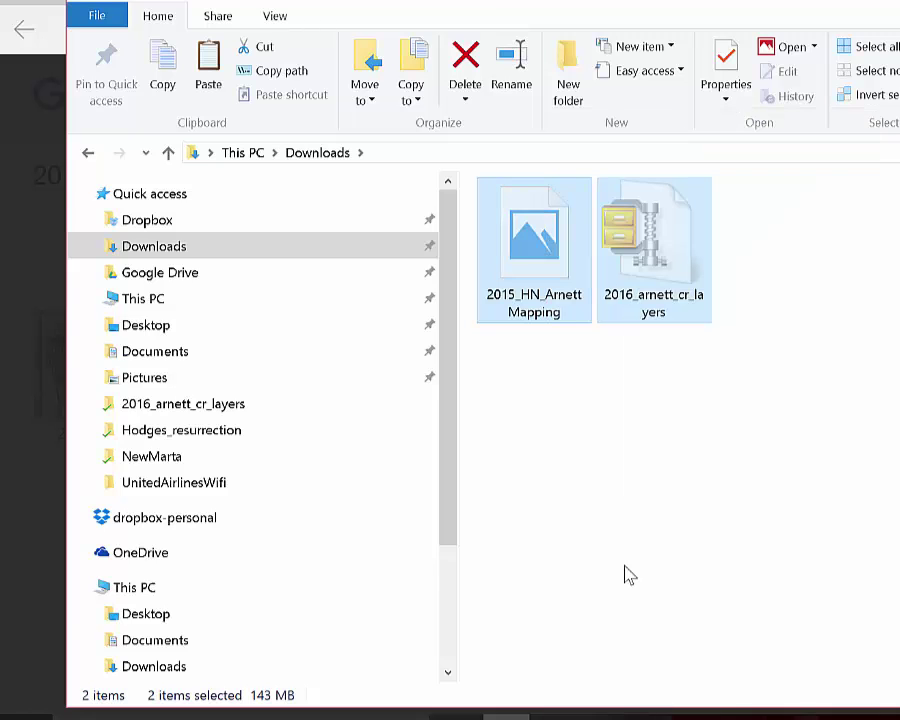
click(160, 615)
right_click(634, 372)
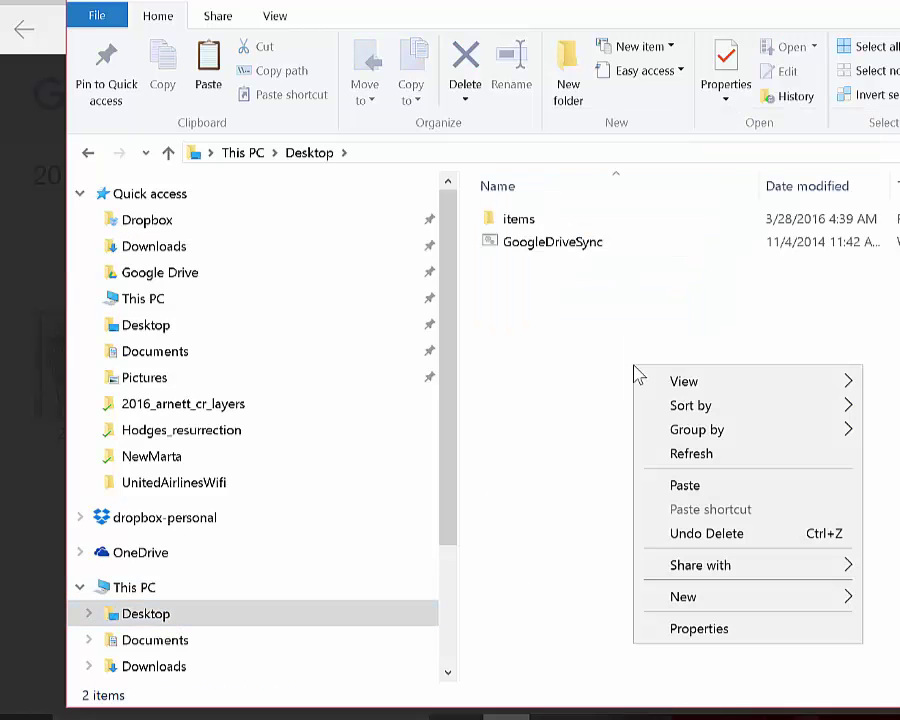
click(715, 490)
- Create a Desktop folder named ArrowsmithArnettMapping and clear both Arnett files off the Desktop
right_click(595, 392)
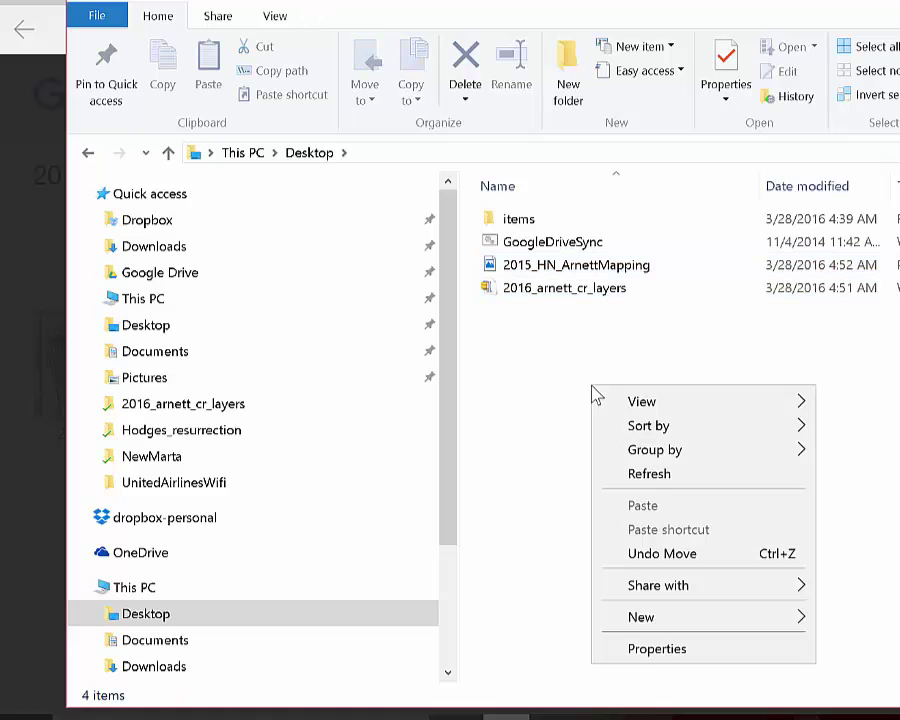
mouse_move(672, 619)
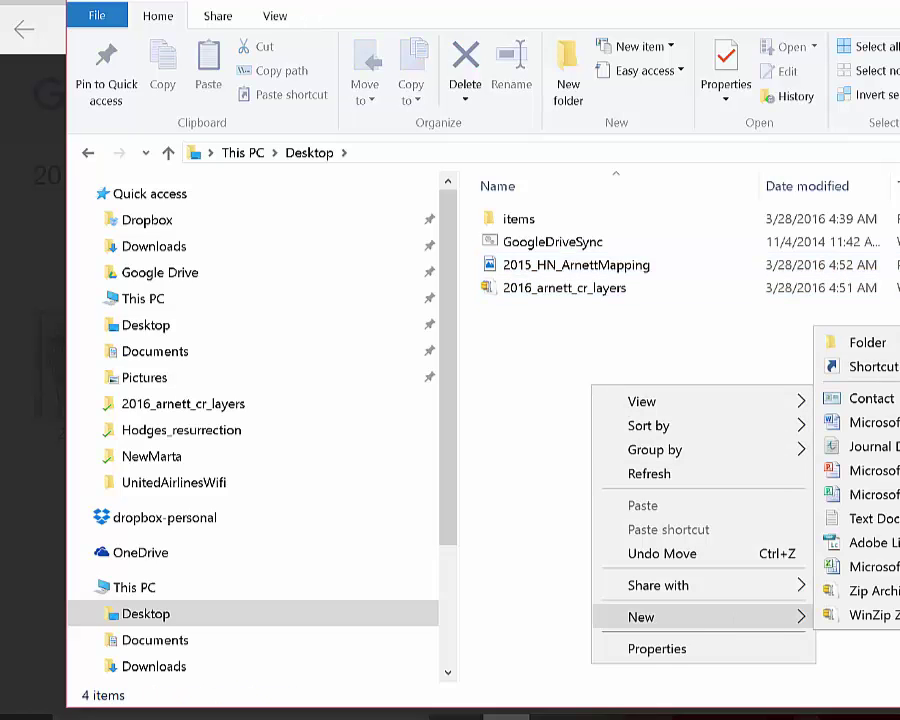
click(867, 342)
text(Arr)
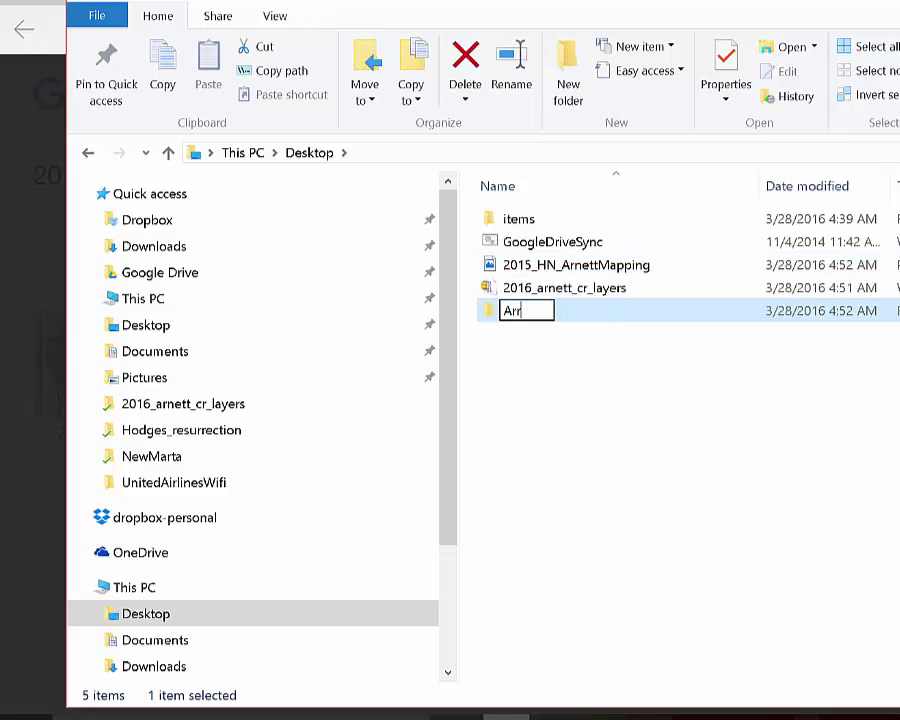
text(owsmithArnet)
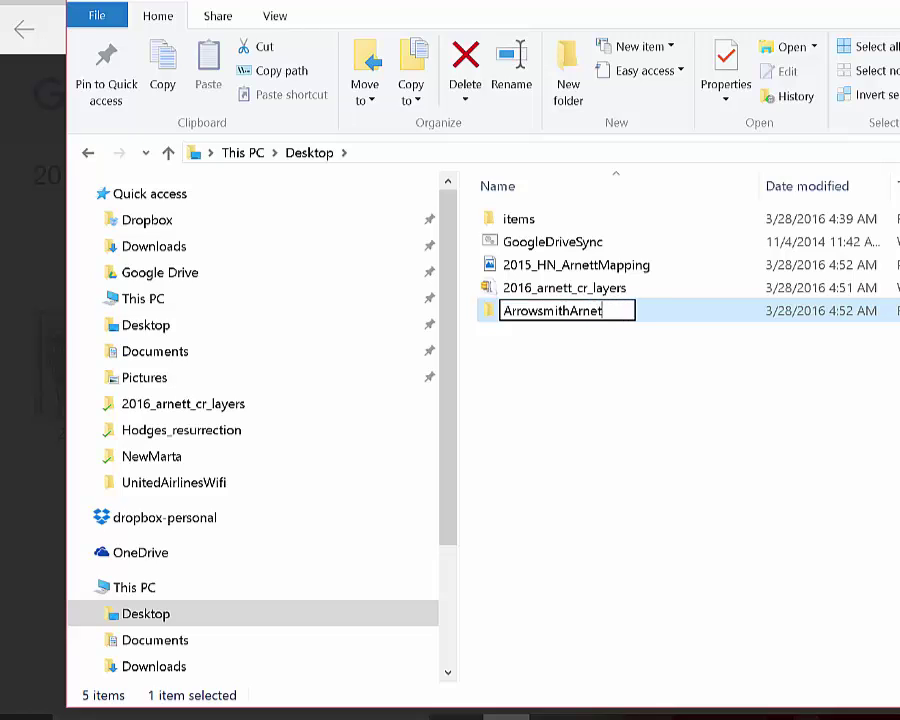
text(tMapping)
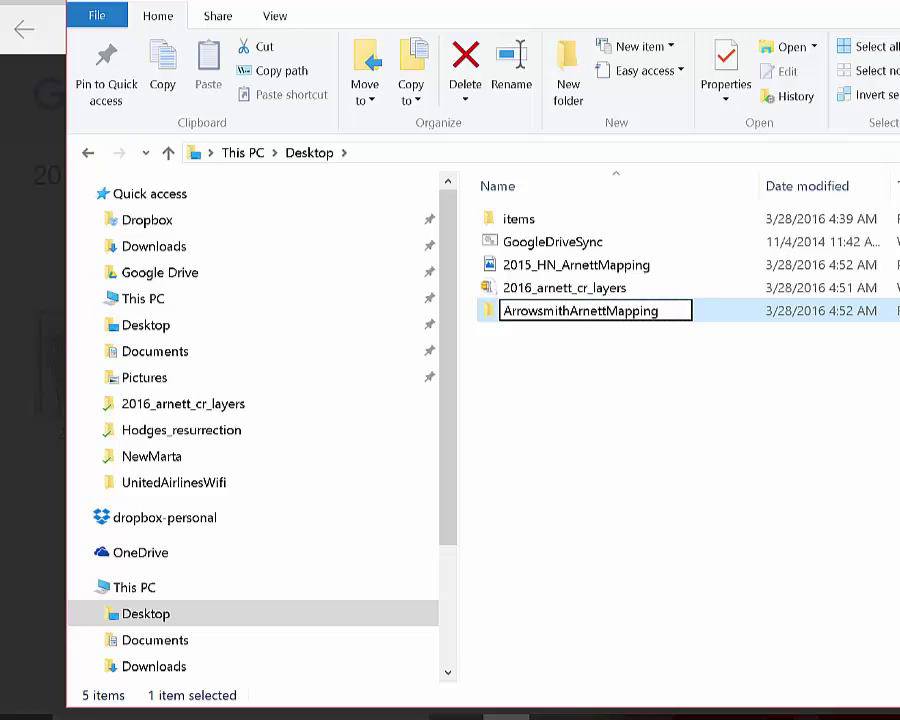
click(600, 420)
click(538, 264)
shift+click(585, 290)
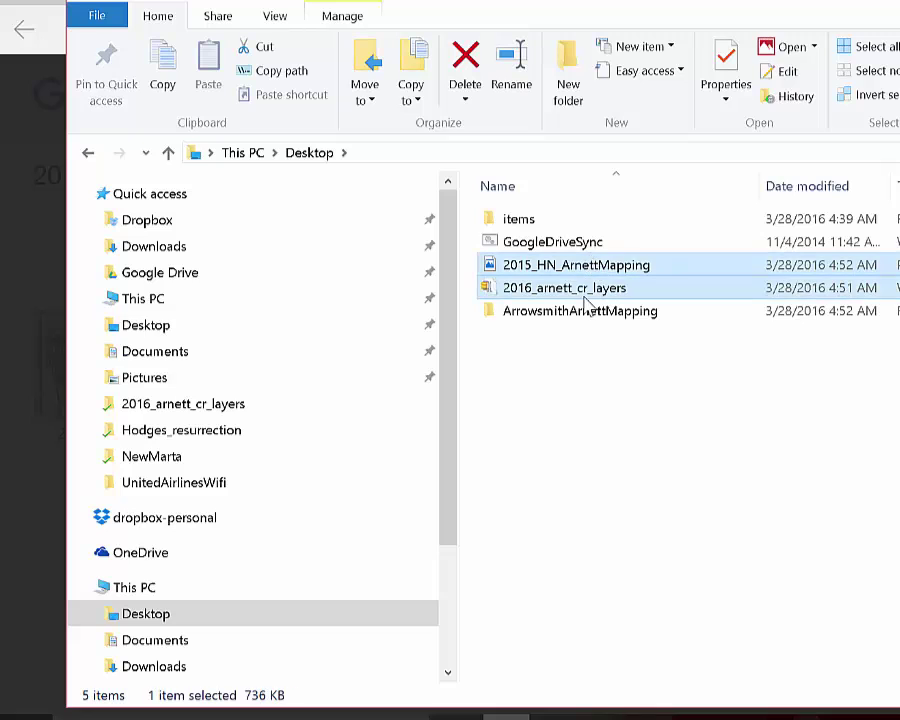
key(Delete)
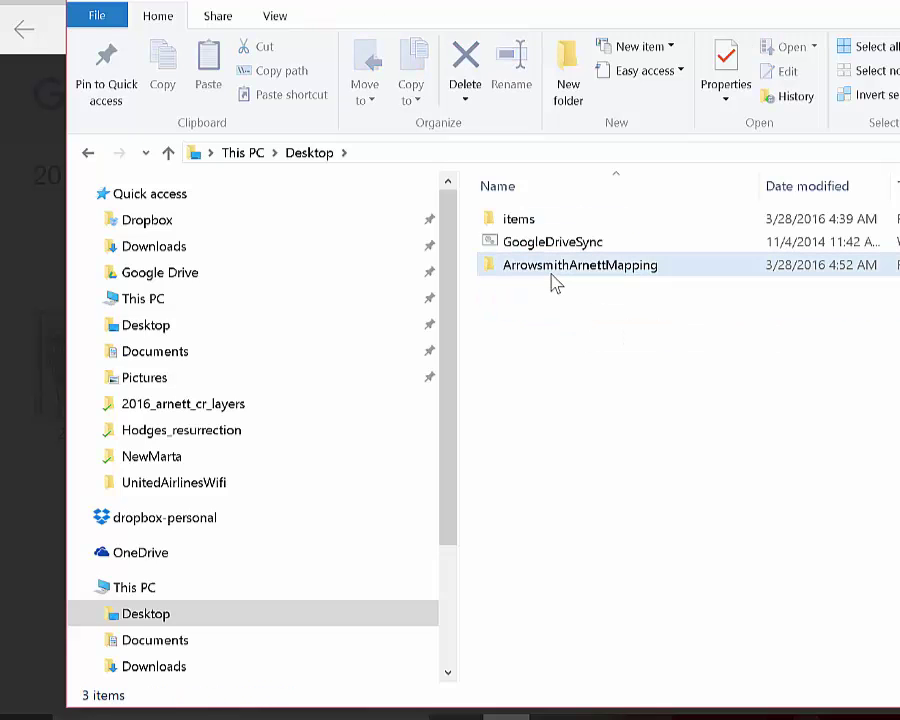
- Extract 2016_arnett_cr_layers.zip in place inside the ArrowsmithArnettMapping folder with WinZip
double_click(555, 281)
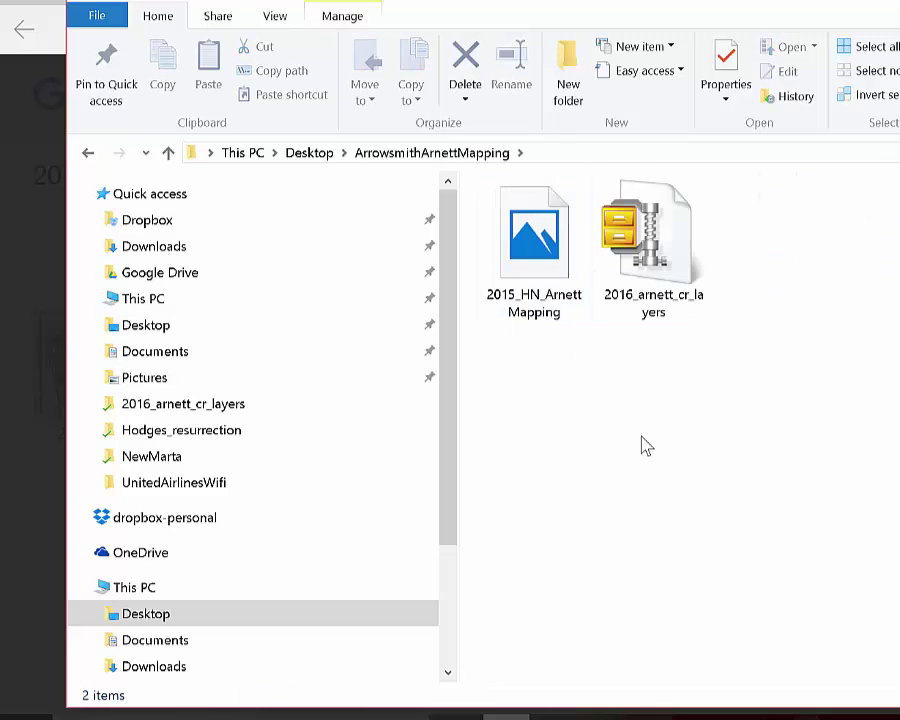
right_click(659, 266)
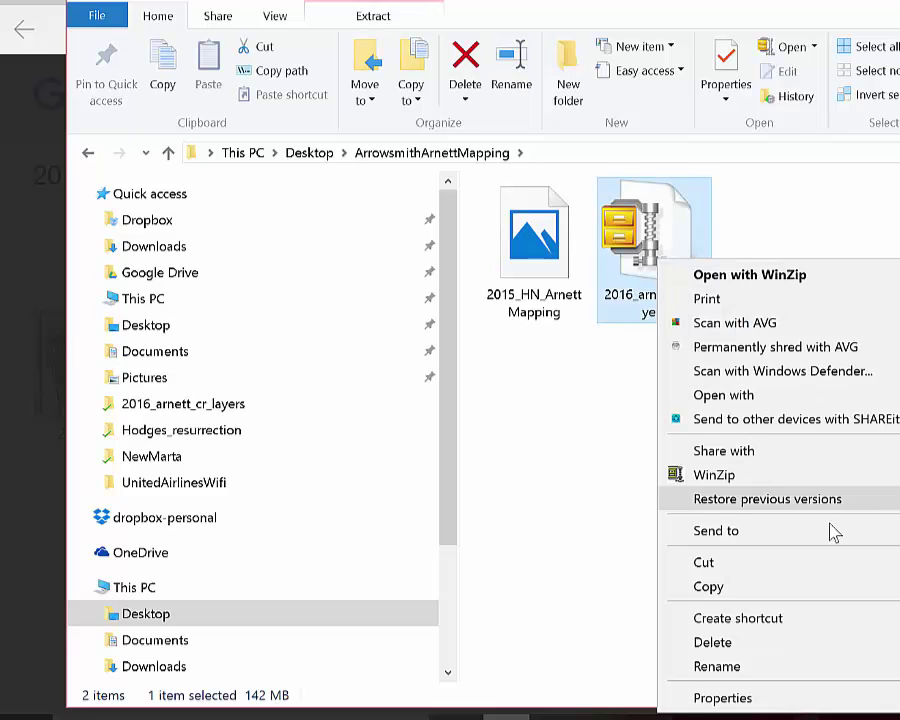
mouse_move(836, 481)
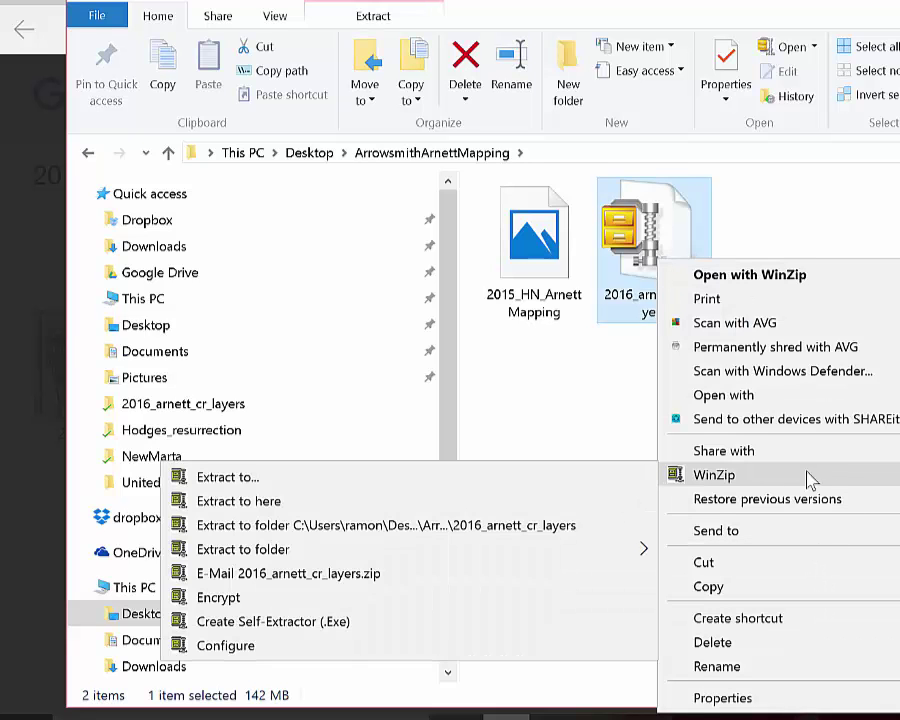
click(442, 503)
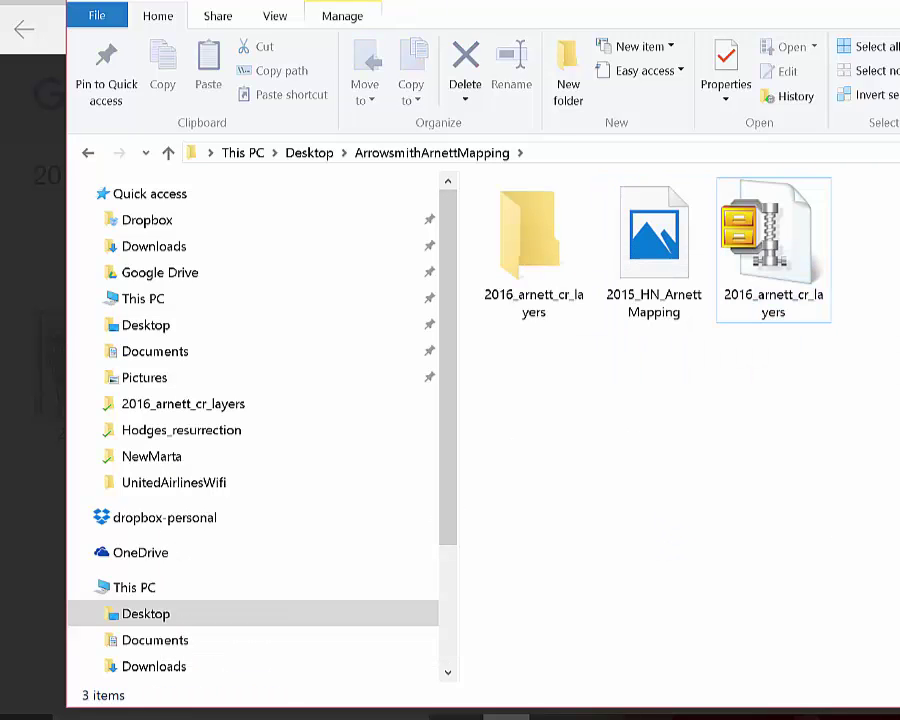
- Delete the extracted zip and open the arnett_cr_geo1 map document in ArcMap
right_click(784, 265)
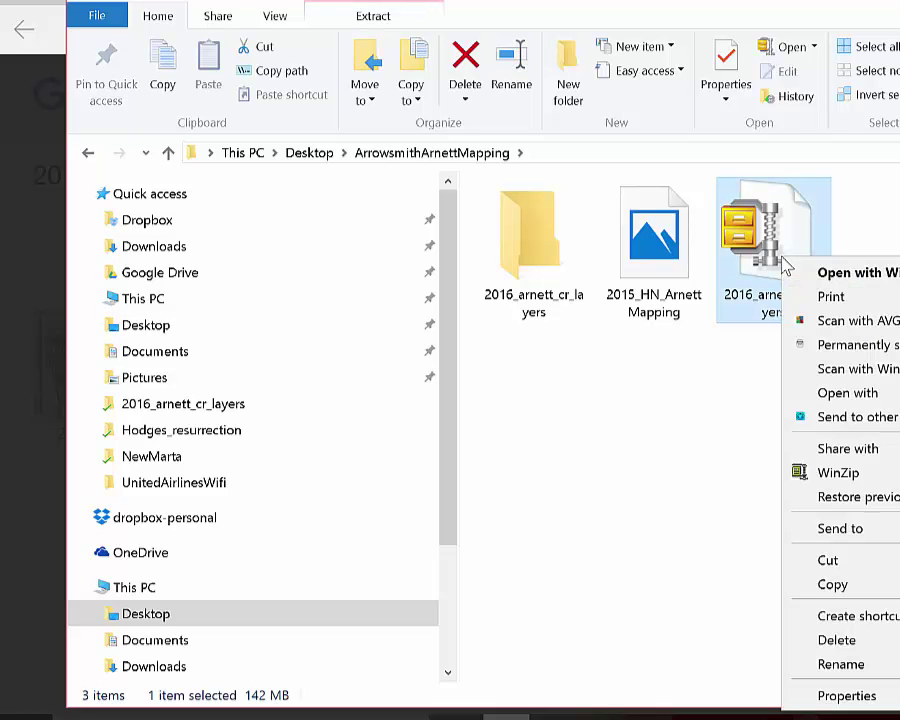
click(790, 641)
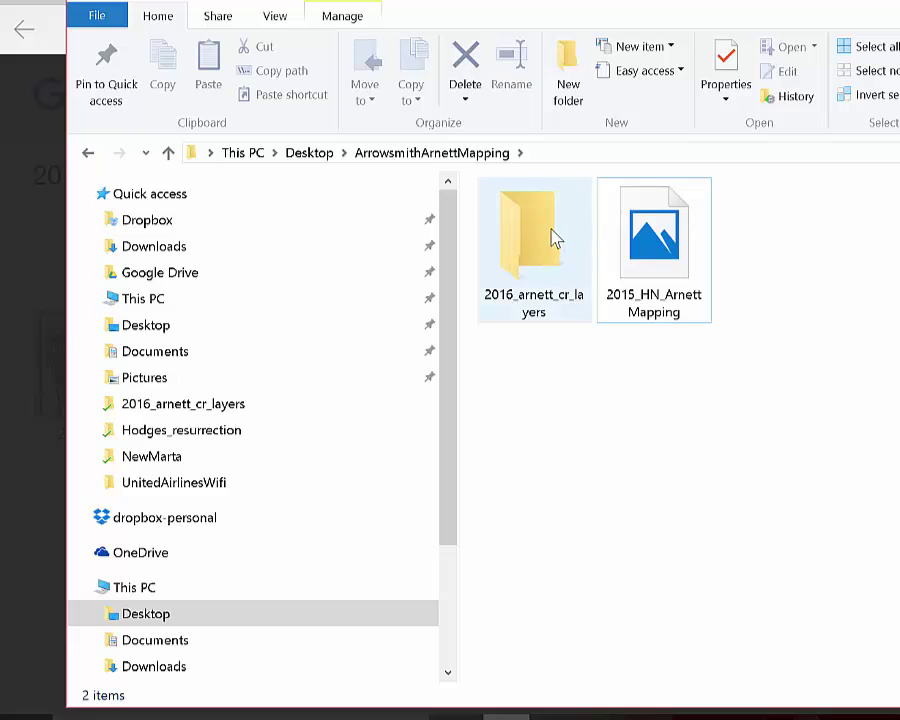
double_click(520, 235)
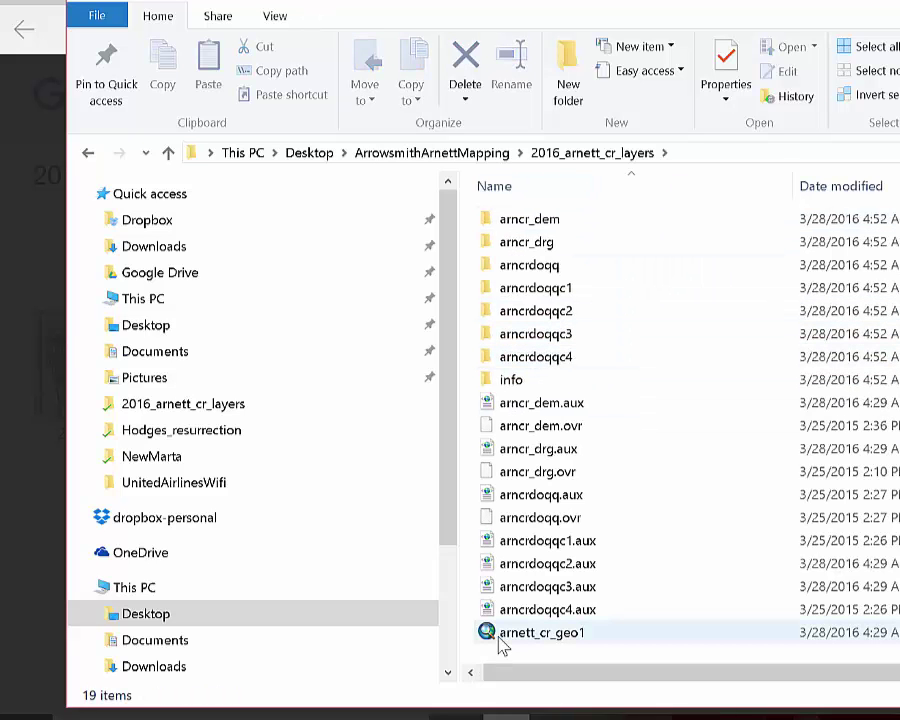
double_click(501, 641)
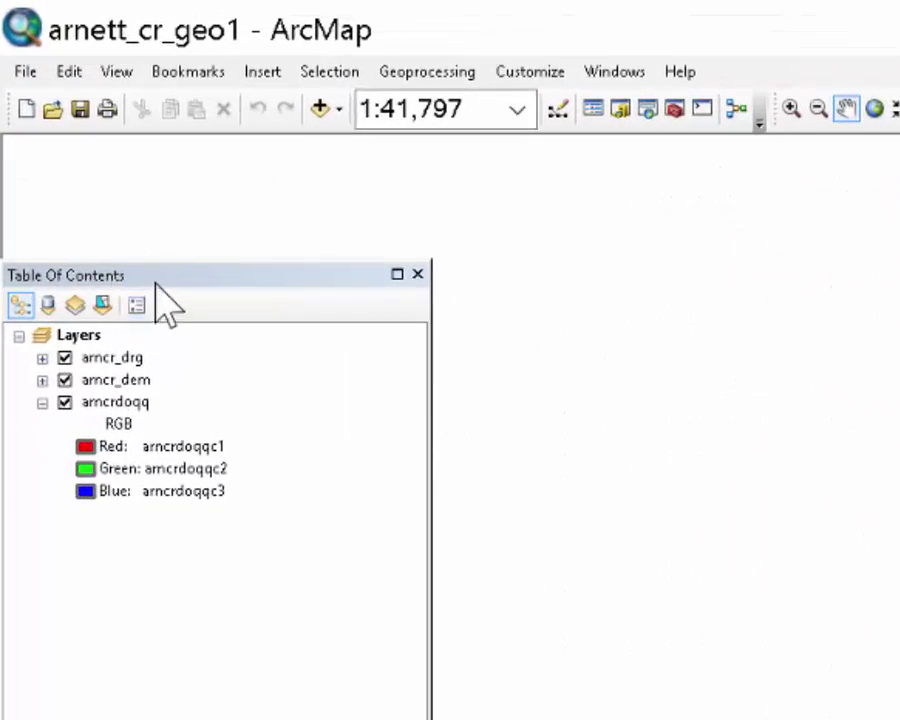
- Dock the Table Of Contents beside the map and zoom into part of the Arnett map
drag(159, 281, 211, 172)
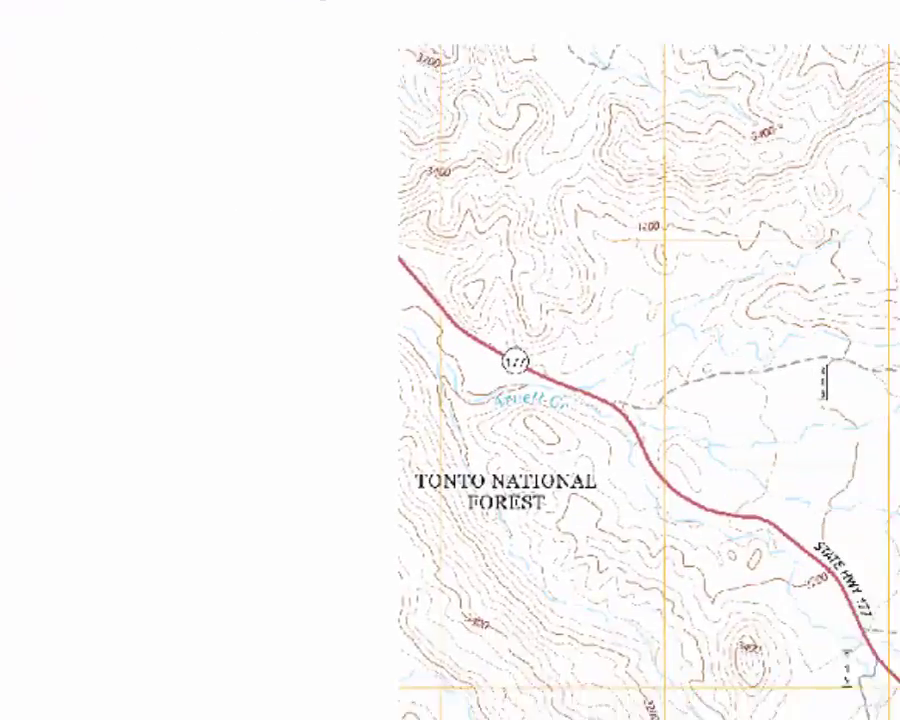
drag(235, 26, 569, 262)
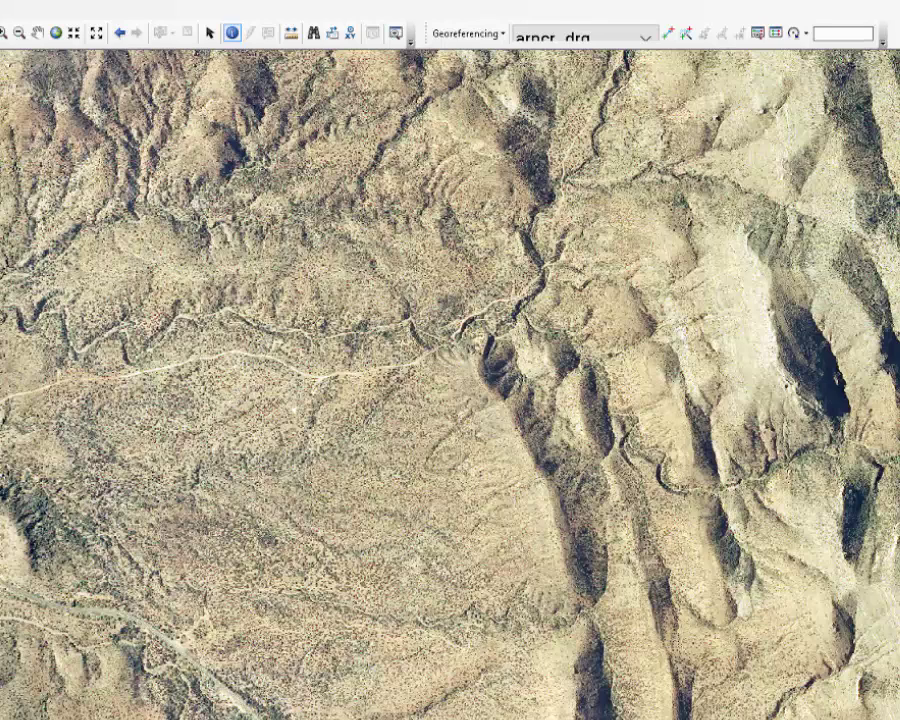
- Zoom in on the canyons near the map centre and pan the aerial imagery to a dark ravine
click(4, 33)
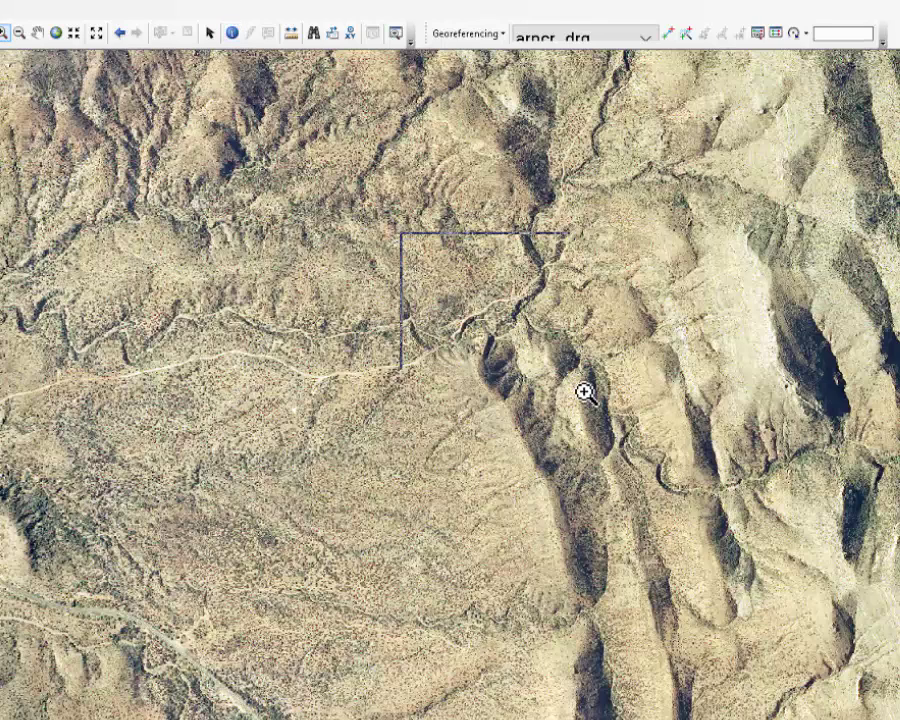
drag(596, 411, 600, 414)
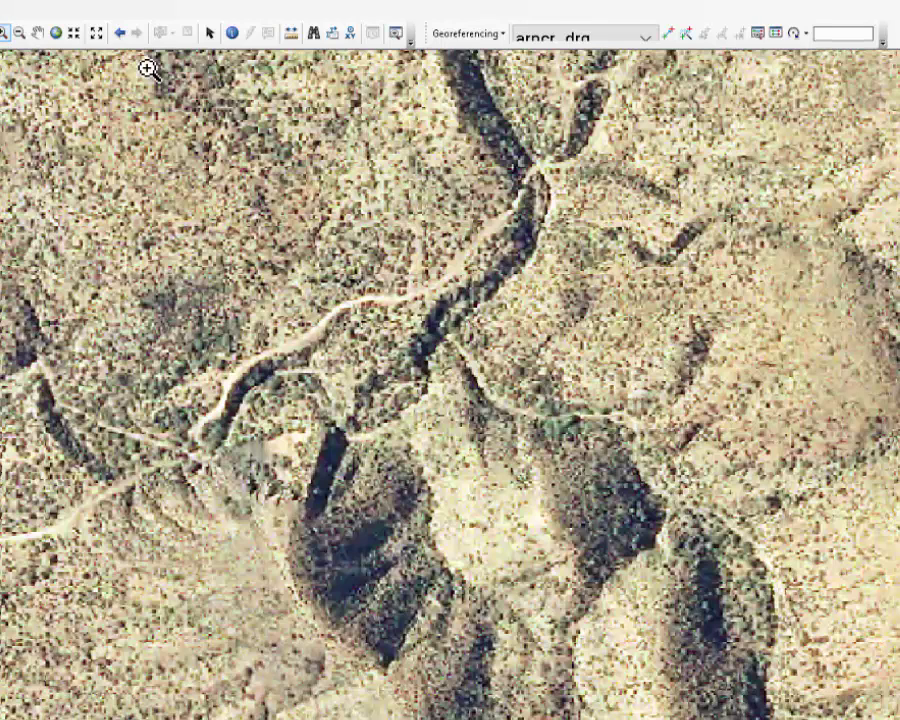
click(37, 32)
drag(580, 485, 763, 559)
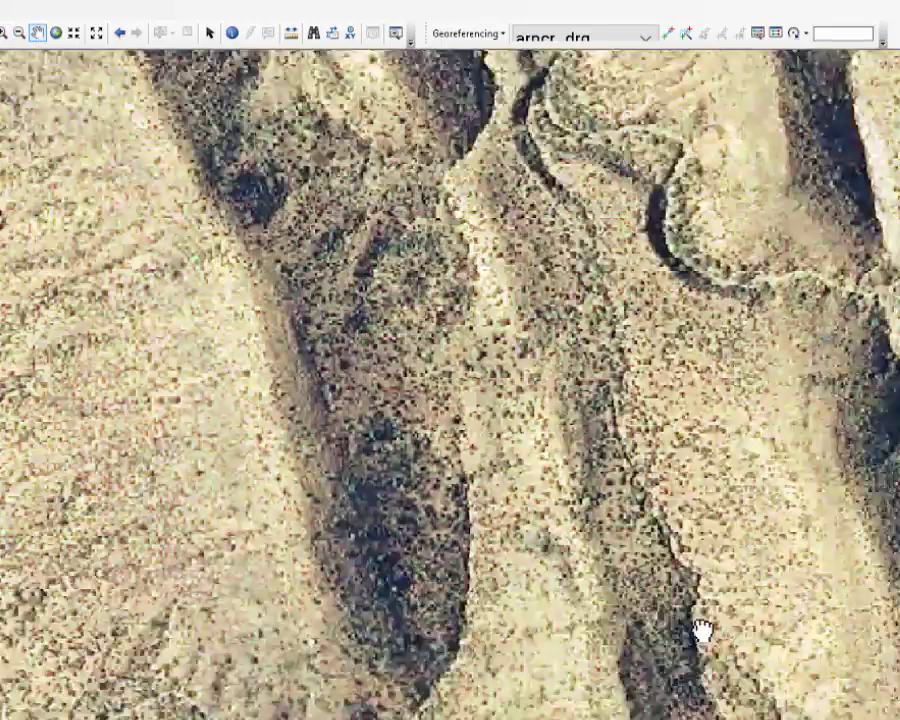
drag(699, 629, 680, 503)
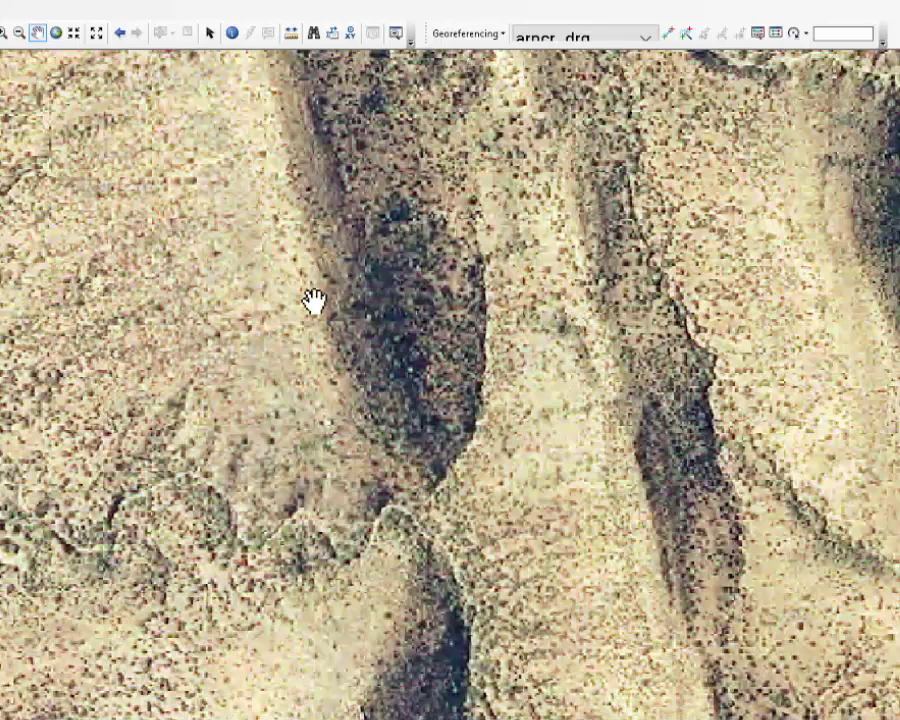